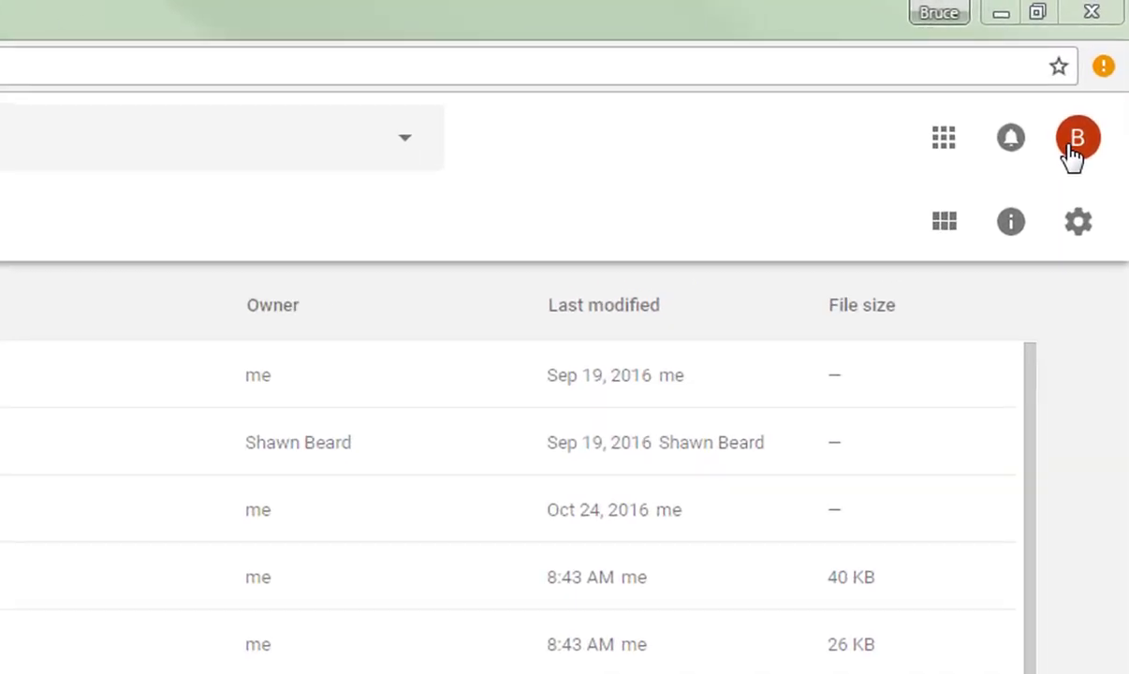
Confirm the signed-in Google Drive account, then open a new empty browser tab
left_click(1099, 76)
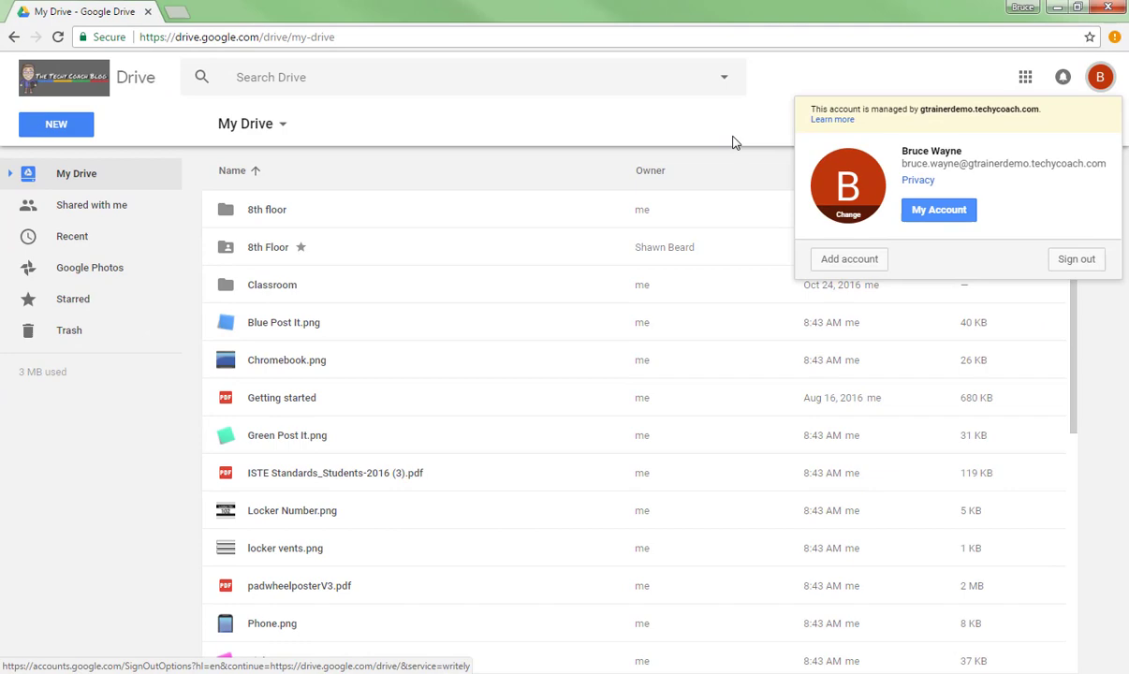
left_click(736, 142)
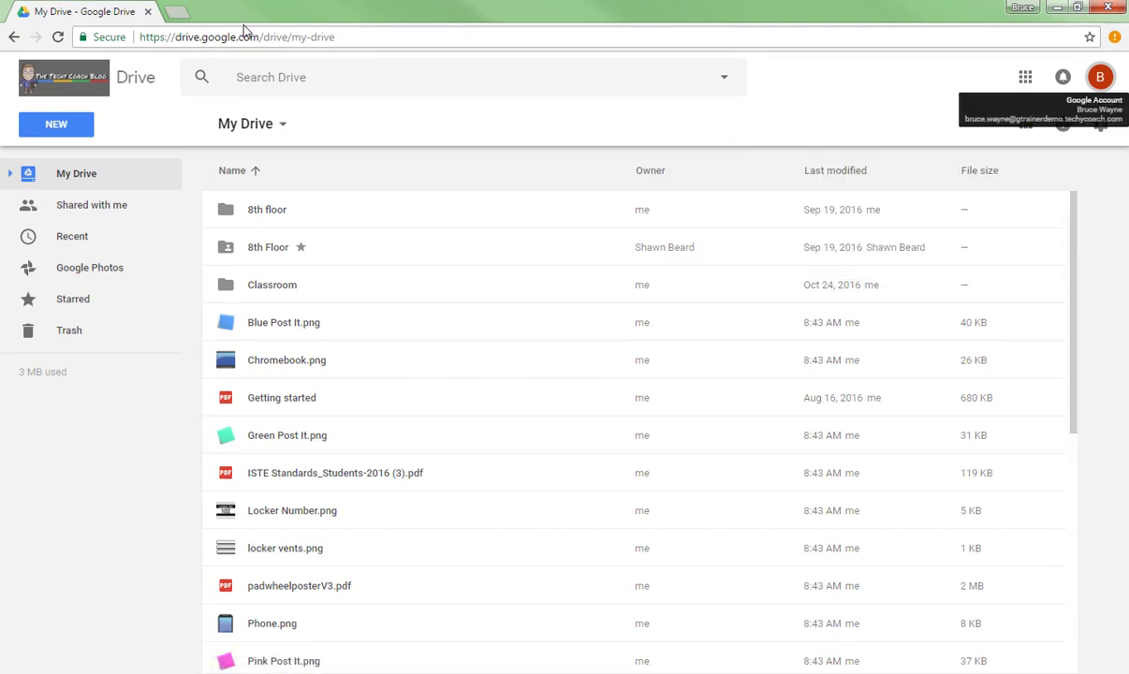
left_click(180, 16)
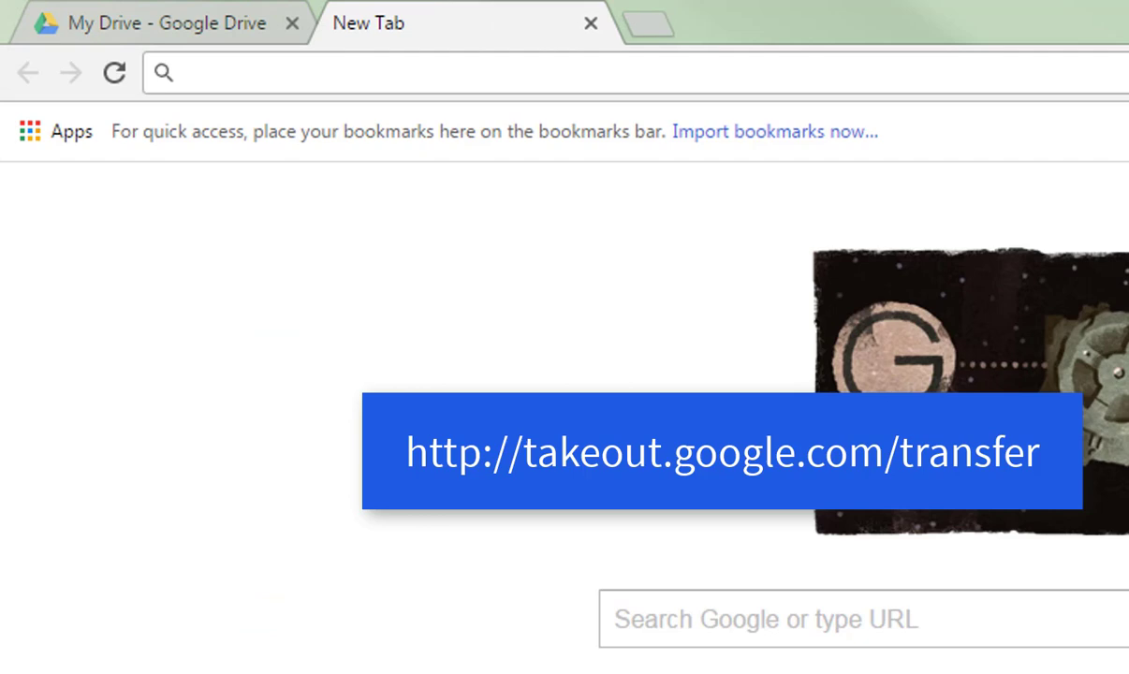
Paste and load takeout.google.com/transfer in the new tab's address bar
right_click(862, 72)
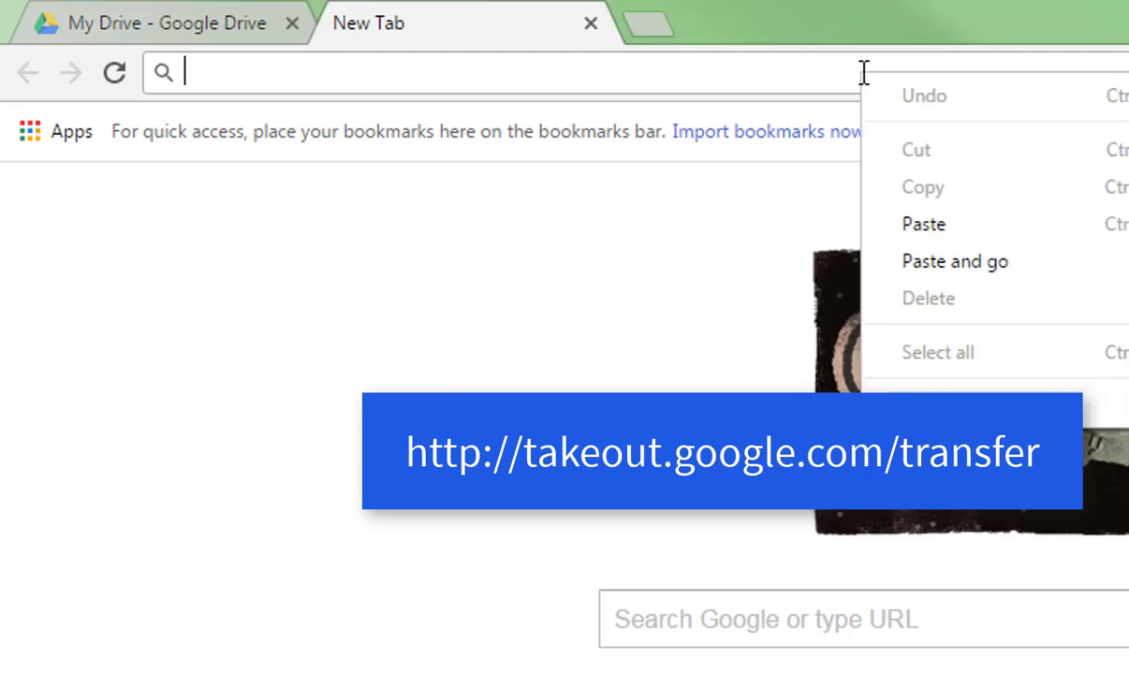
left_click(995, 281)
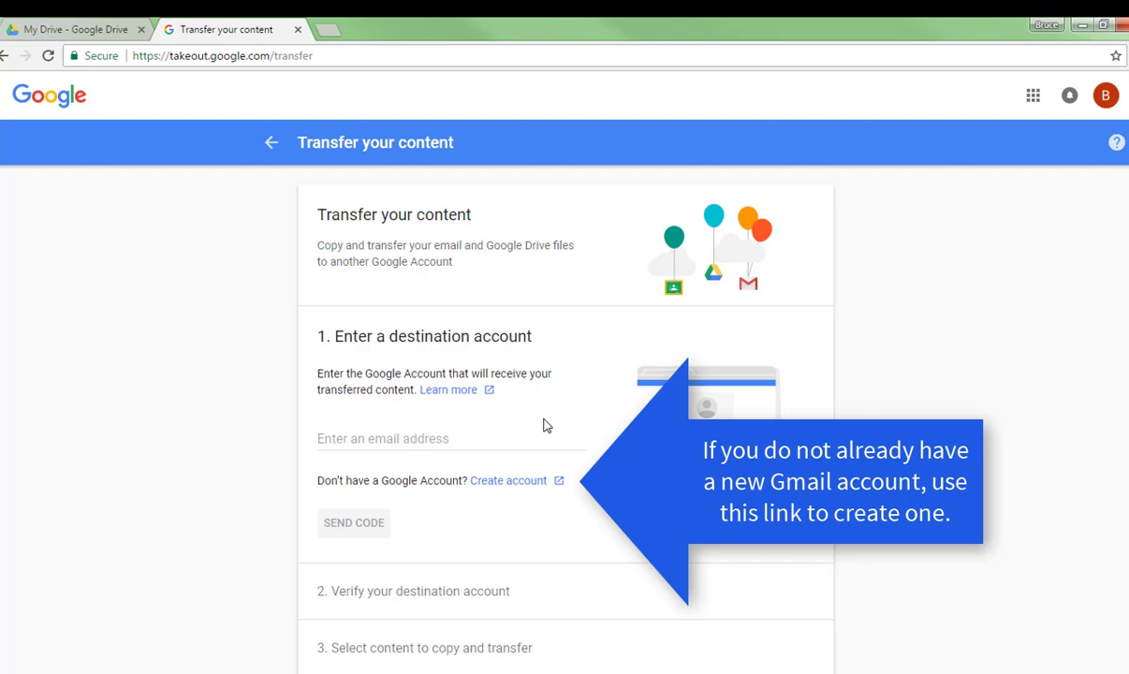
Enter the destination account's e-mail address and send it a confirmation code
left_click(379, 438)
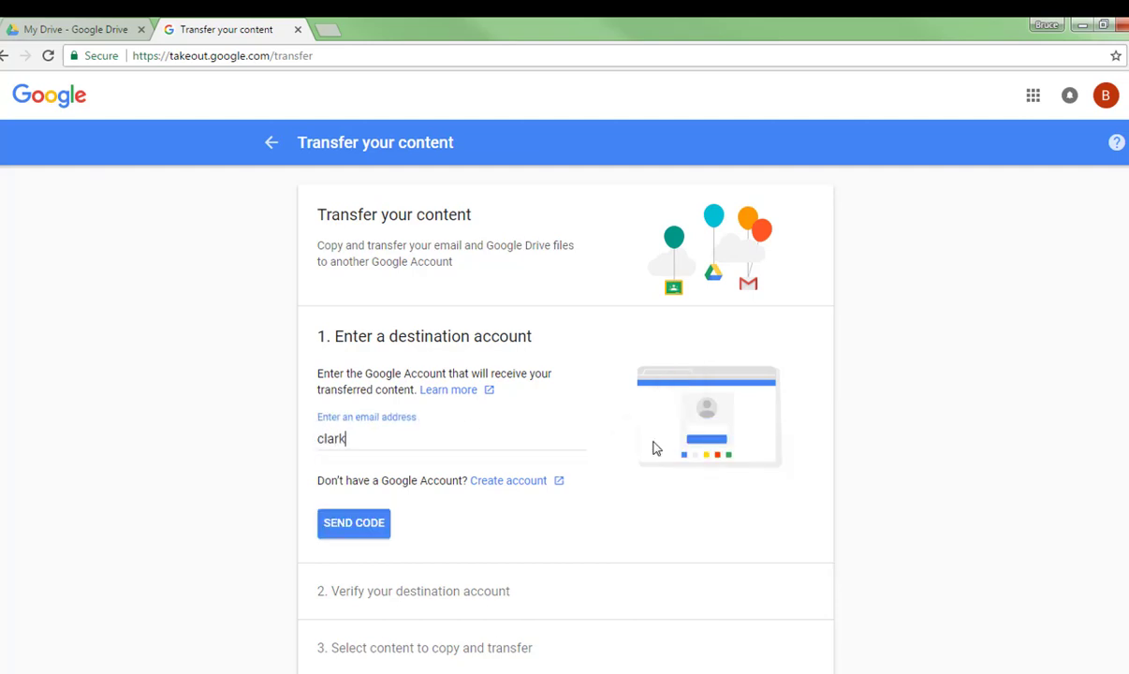
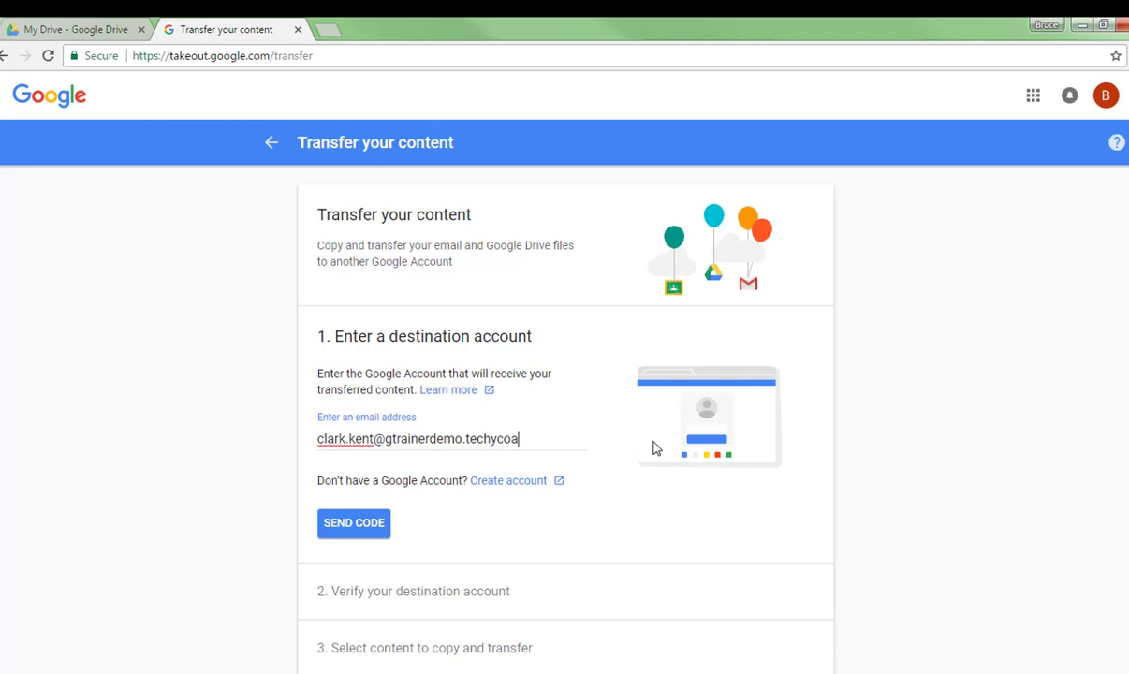
left_click(365, 530)
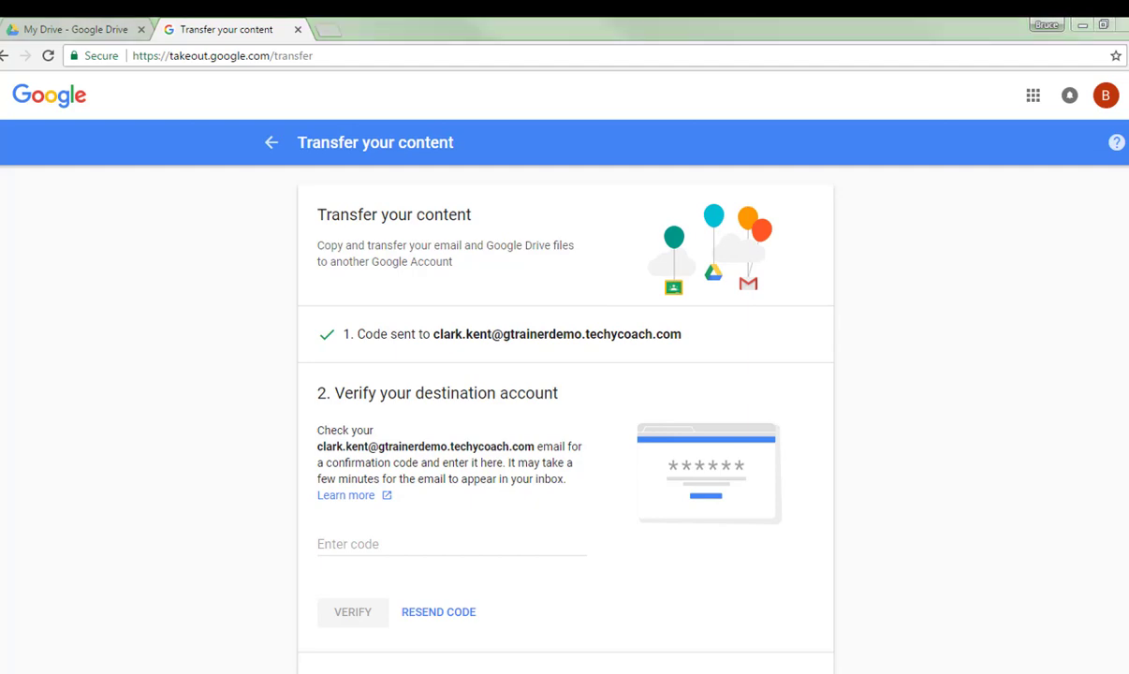
Bring the destination account's Gmail window into view and open the Verify your account email
left_click_drag(1128, 178, 216, 3)
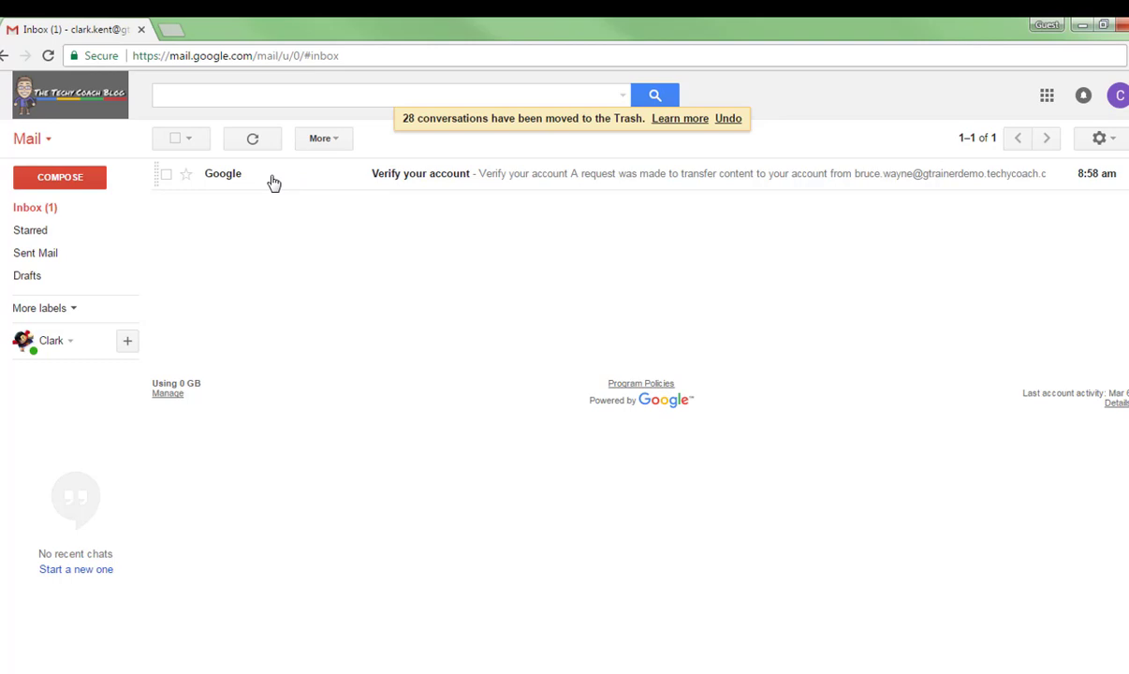
left_click(542, 185)
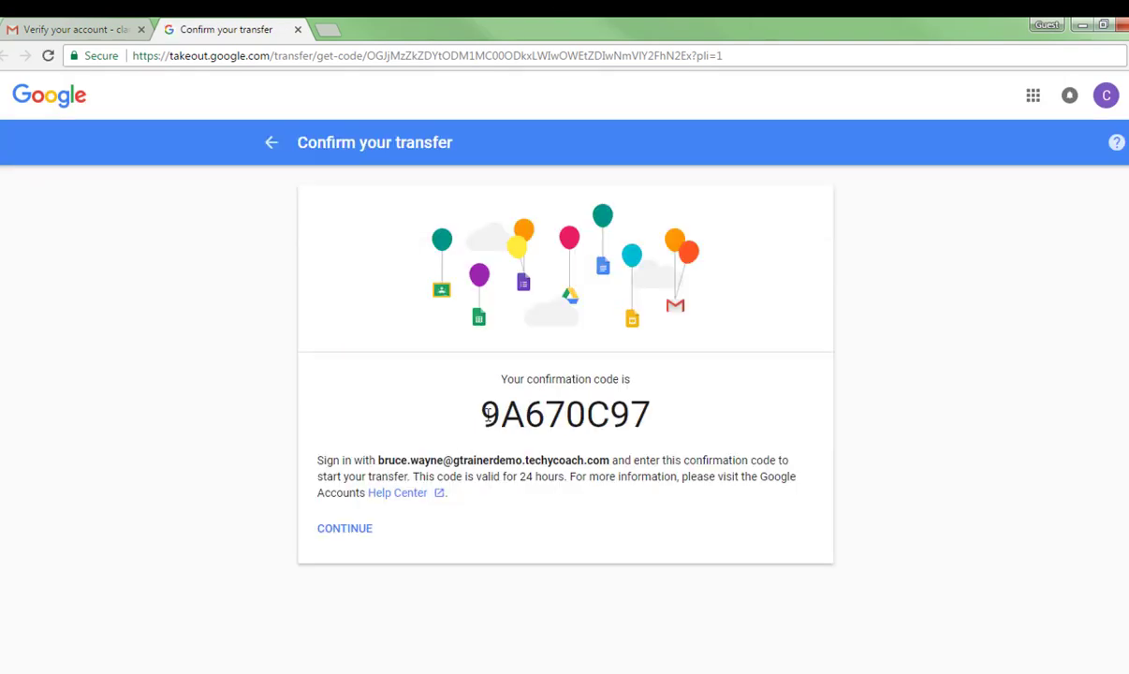
Copy the confirmation code into Takeout's Enter code field and verify the destination account
left_click_drag(470, 404, 675, 409)
key("ctrl+c")
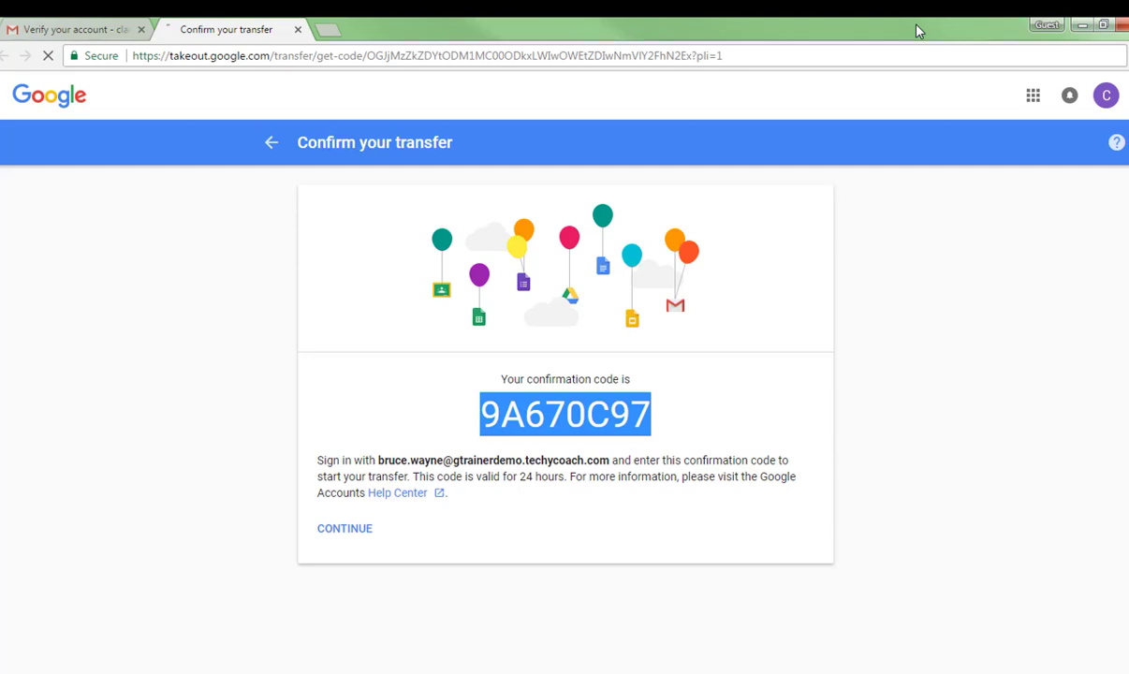
left_click(1081, 24)
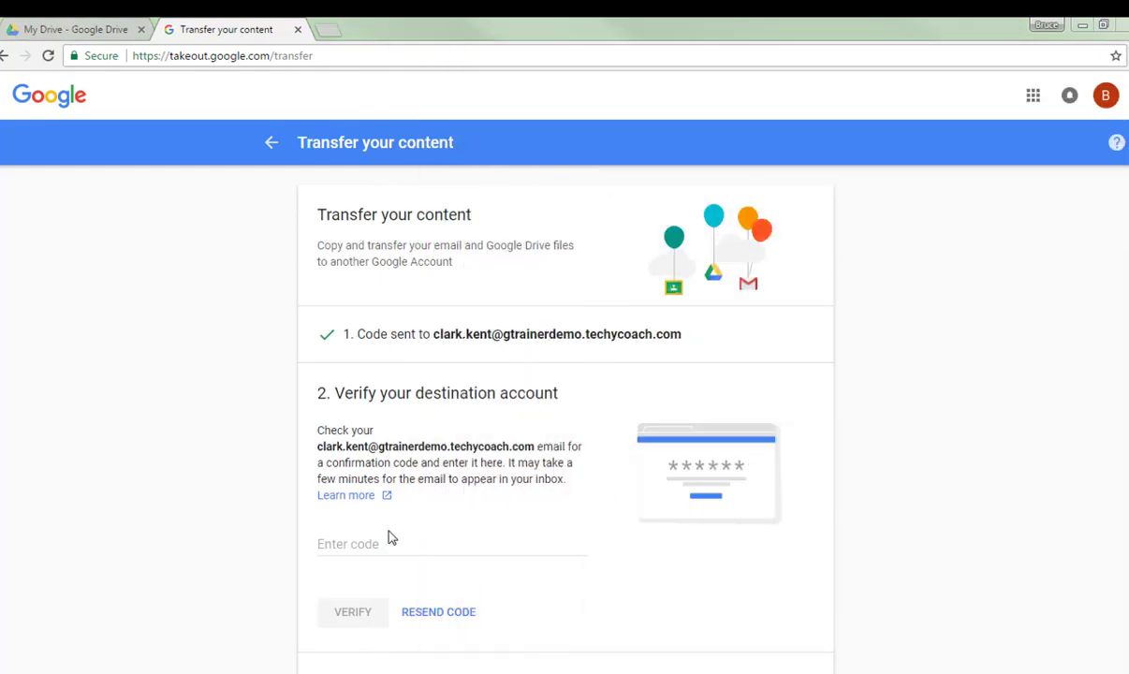
left_click(368, 542)
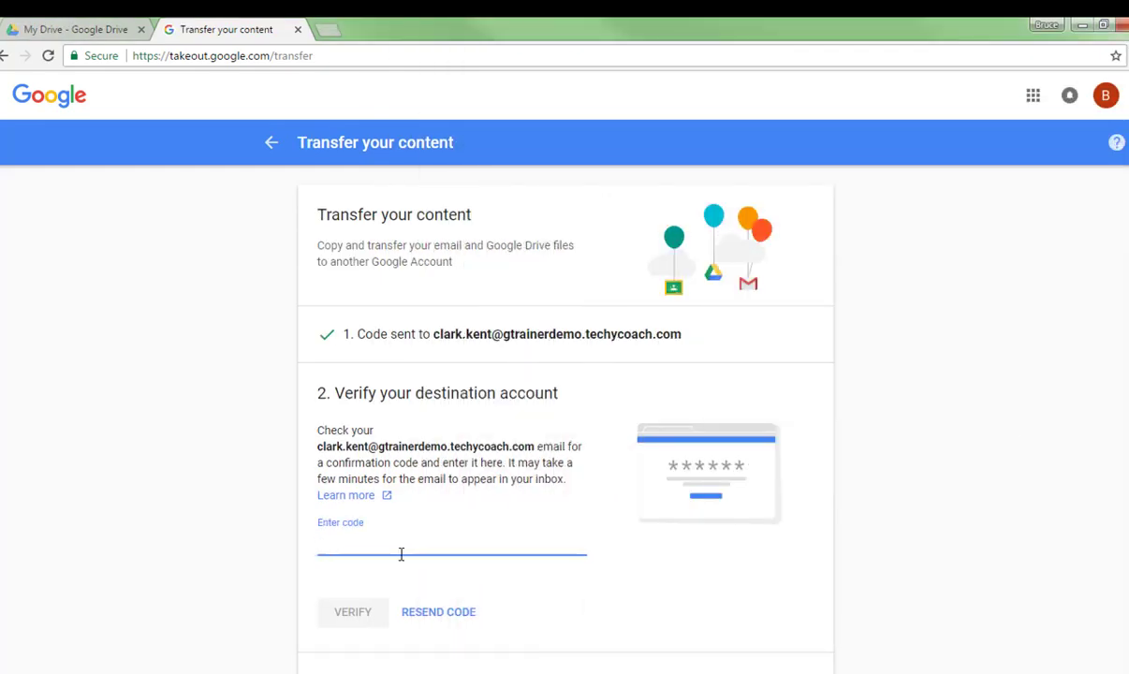
key("ctrl+v")
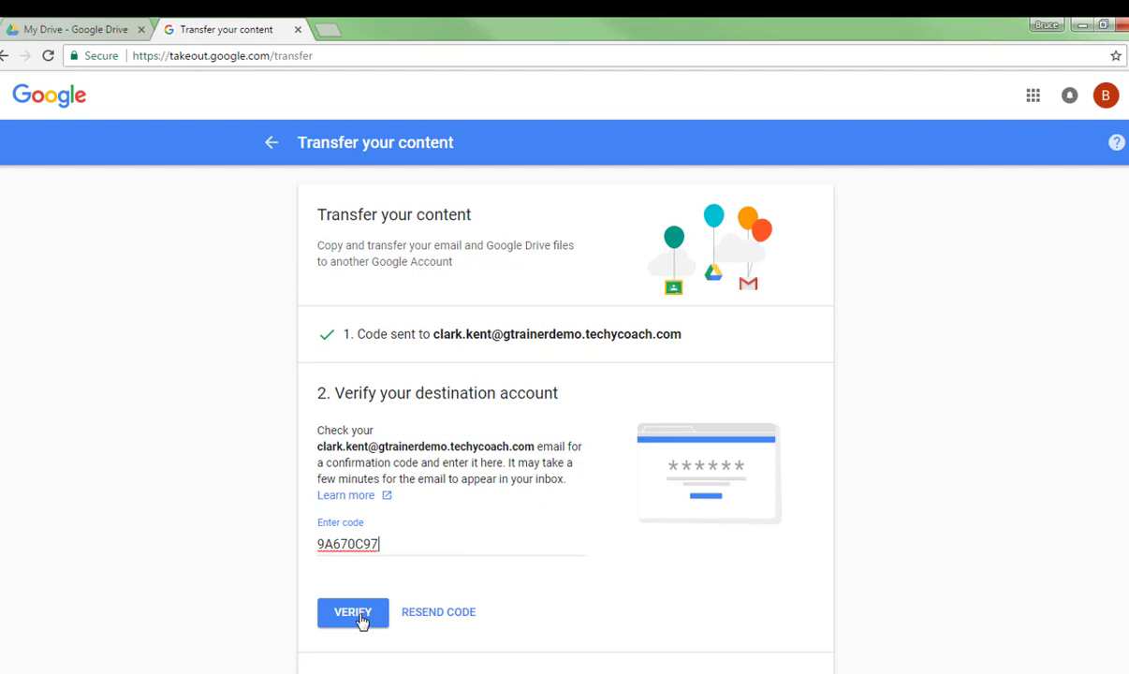
left_click(361, 617)
scroll(598, 633, "down", 1)
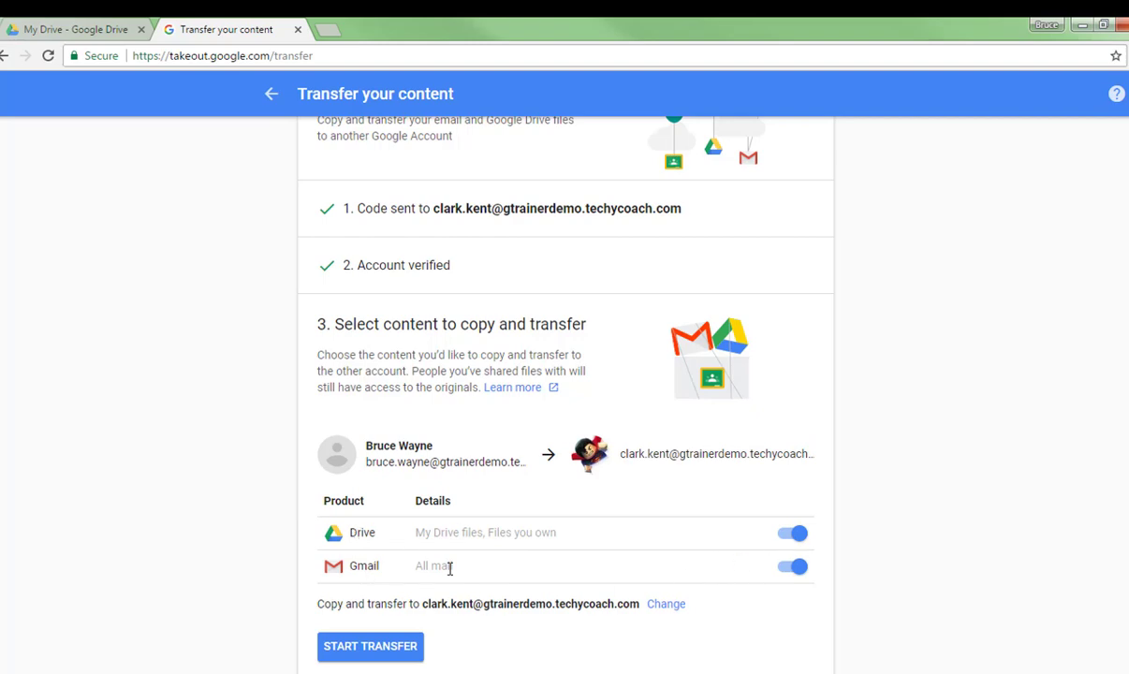
Start the Drive and Gmail transfer to the destination account
left_click(372, 647)
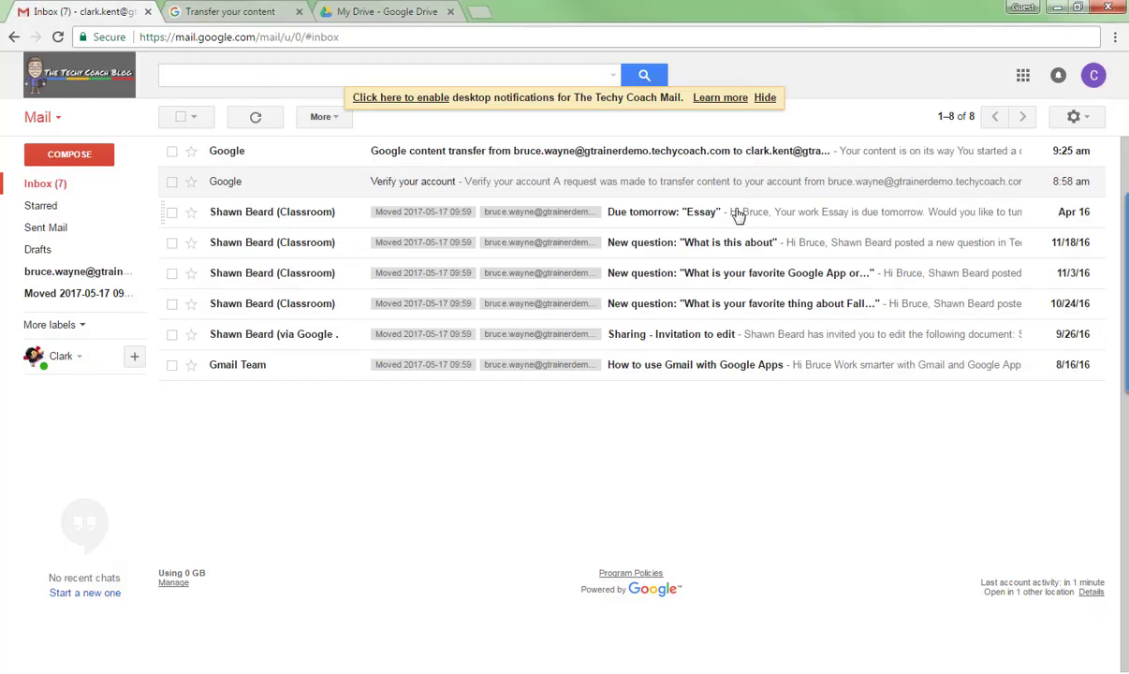
left_click(735, 212)
left_click(192, 116)
left_click(421, 13)
left_click(292, 215)
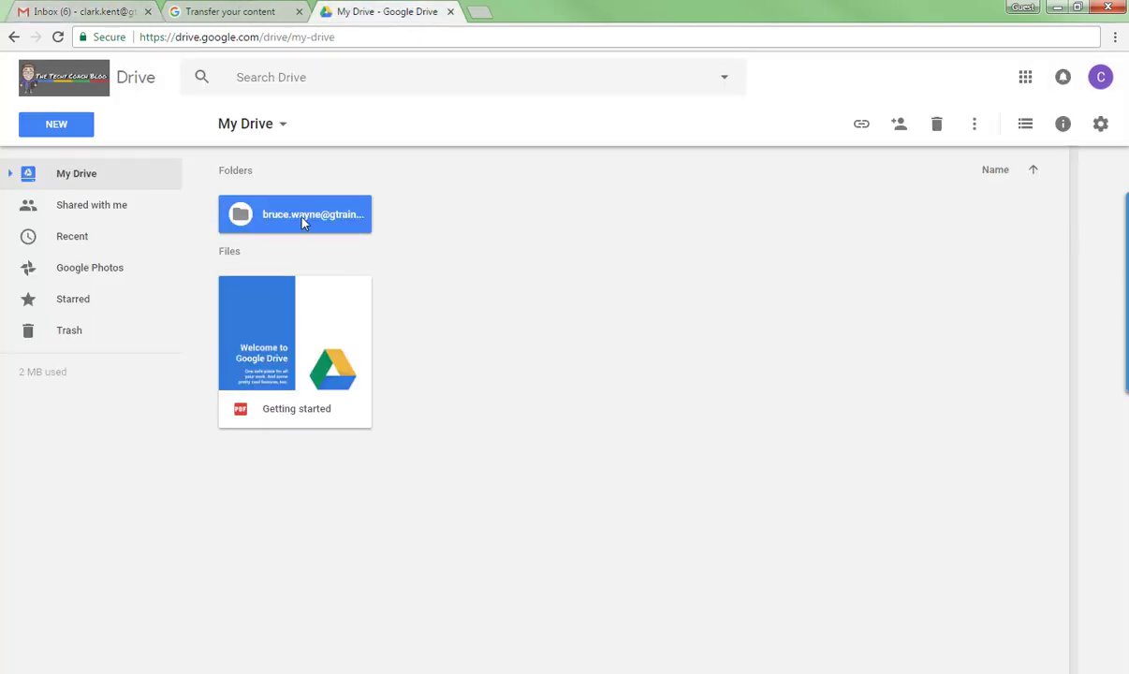
double_click(302, 222)
scroll(735, 420, "down", 1)
scroll(739, 423, "up", 1)
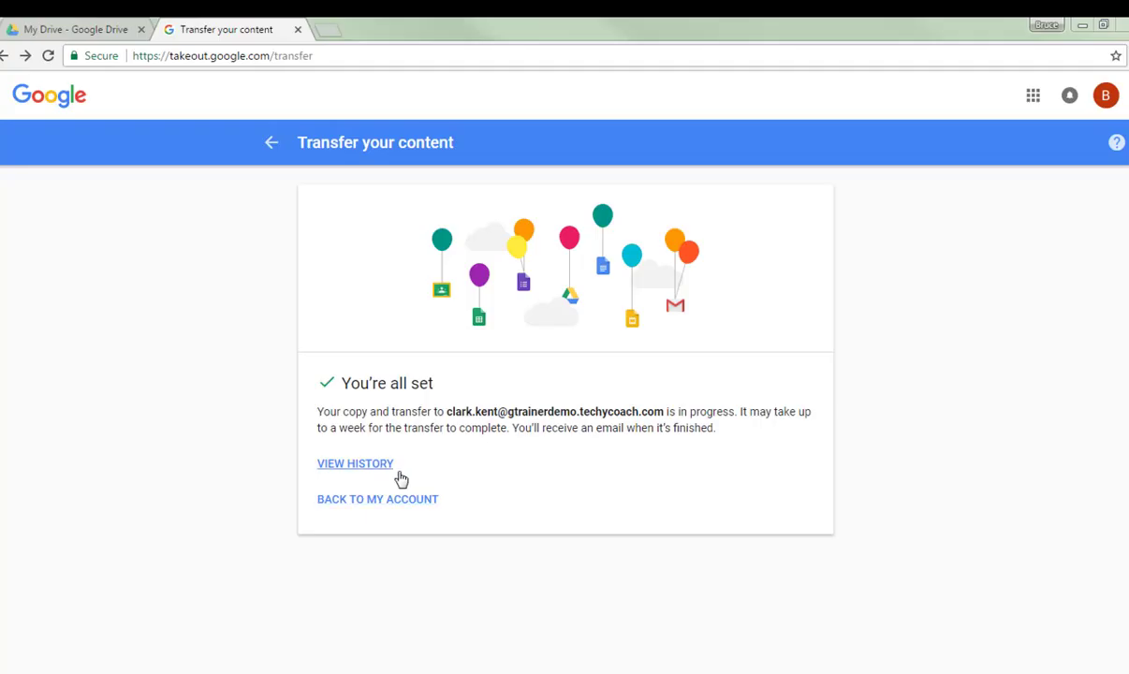
Open the transfer history and expand, then collapse, the transfer's Products included details
left_click(375, 447)
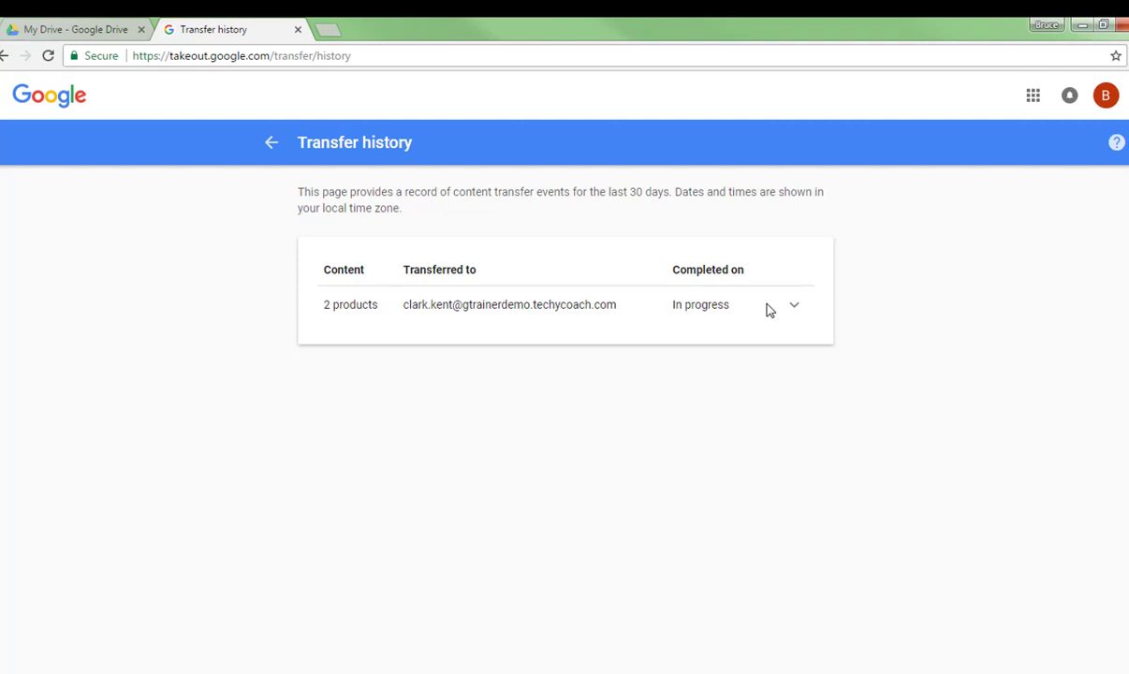
left_click(797, 307)
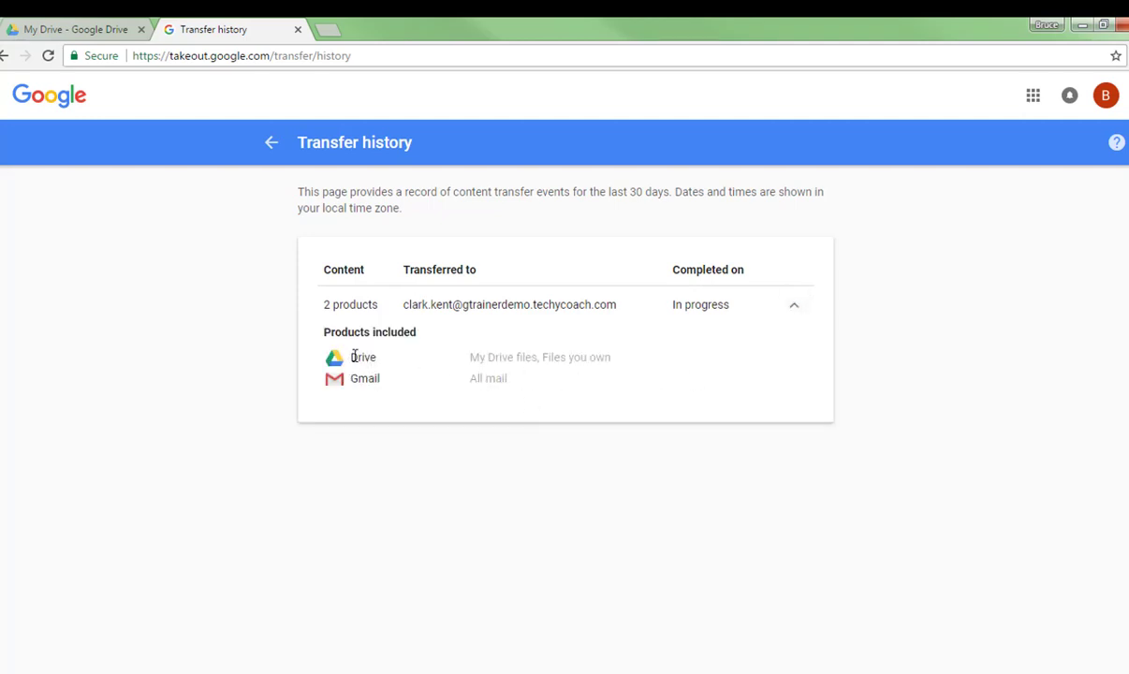
left_click(793, 311)
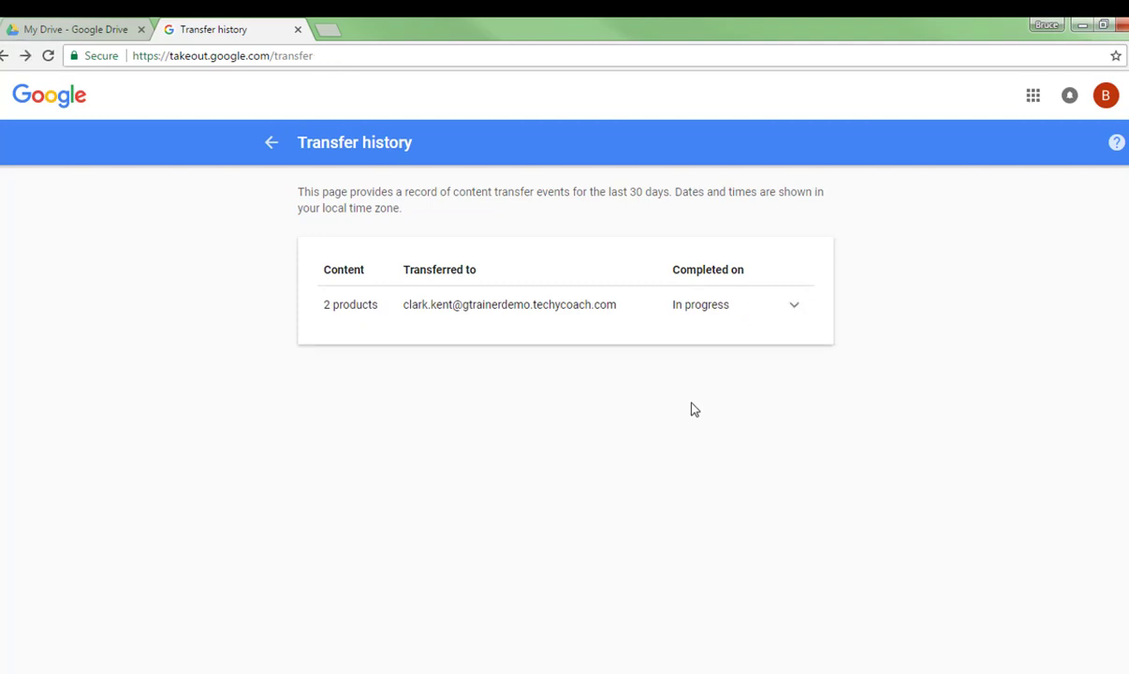